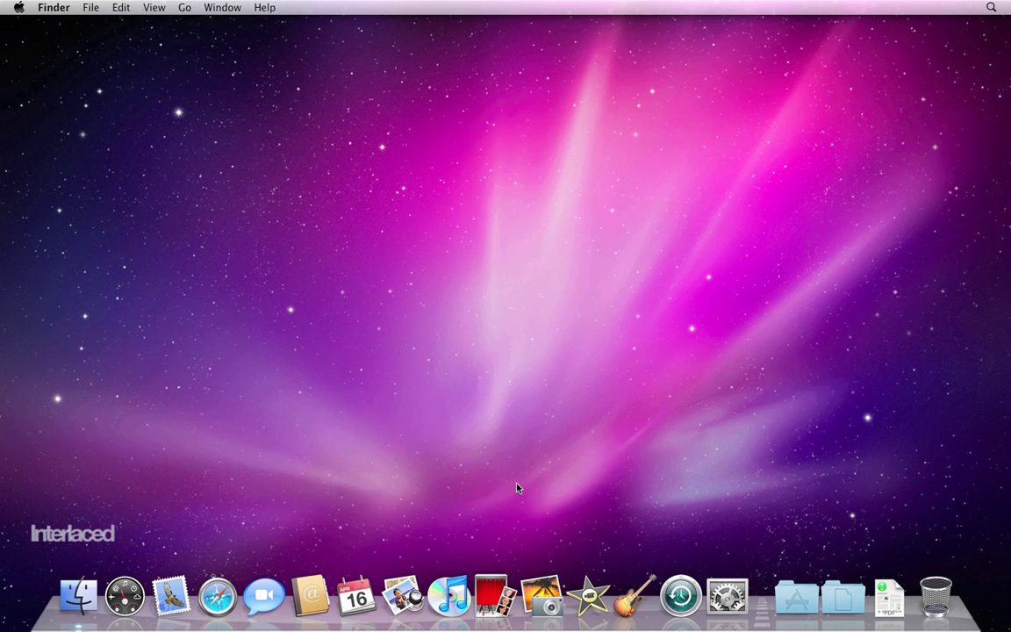
# - Launch Mail from the Dock, then submit the account's e-mail address and pasted password in Welcome to Mail
pyautogui.click(167, 603)
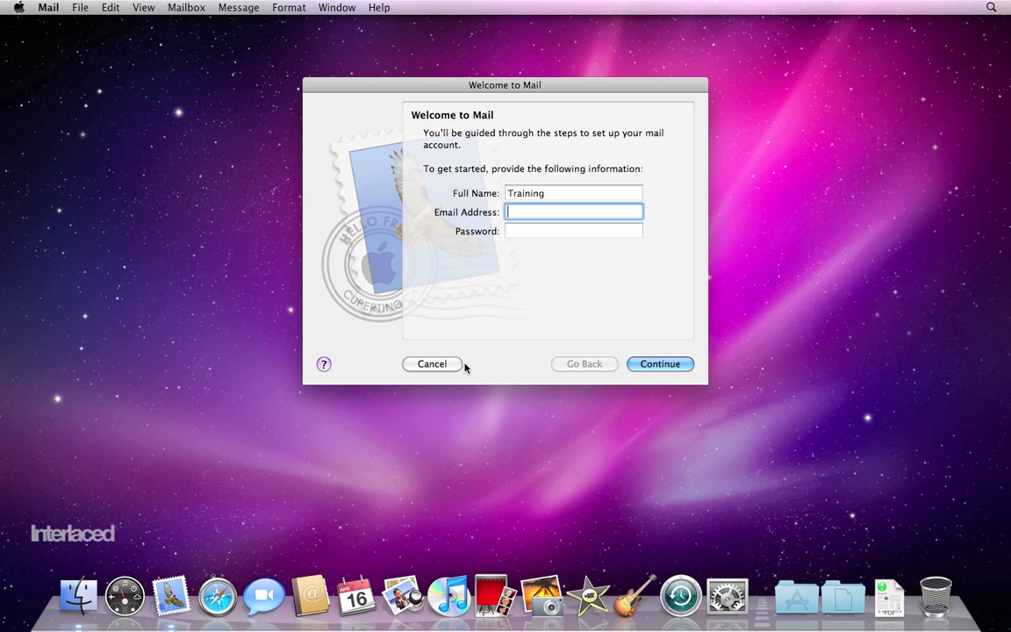
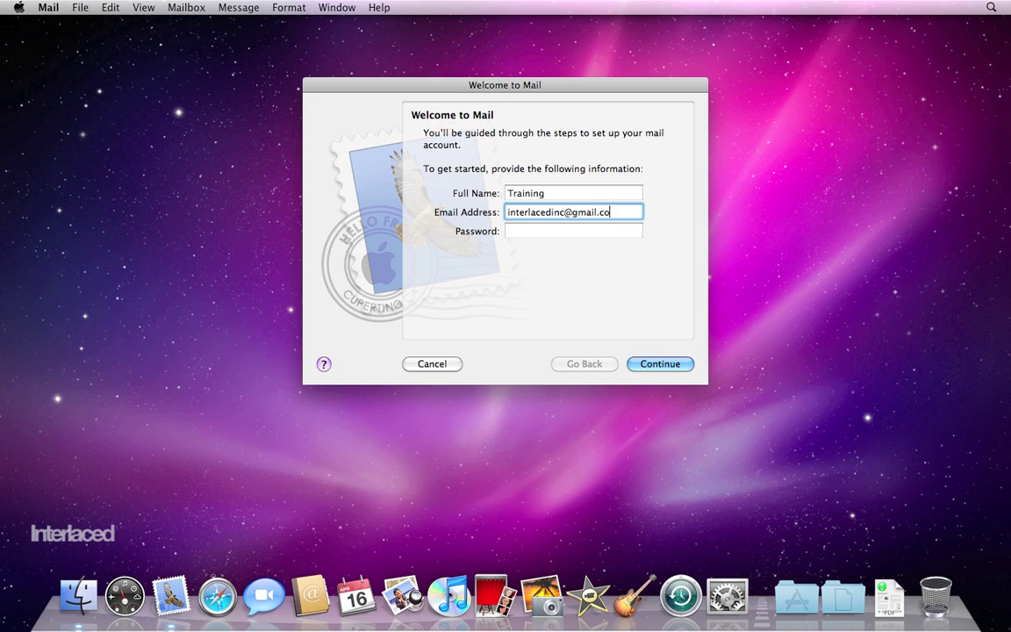
pyautogui.press('Tab')
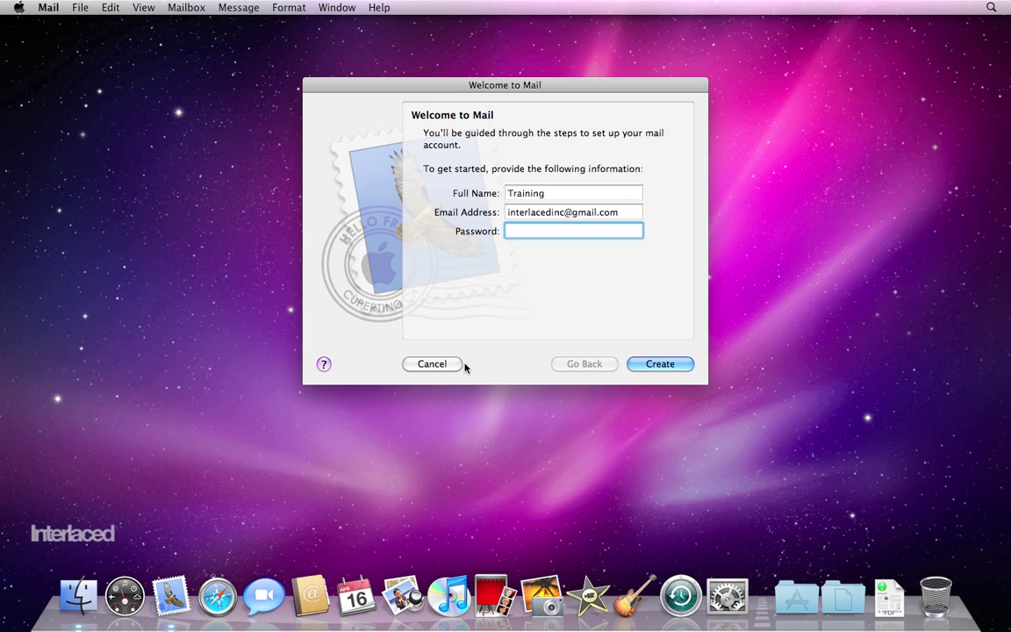
pyautogui.hotkey('ctrl', 'v')
pyautogui.press('Return')
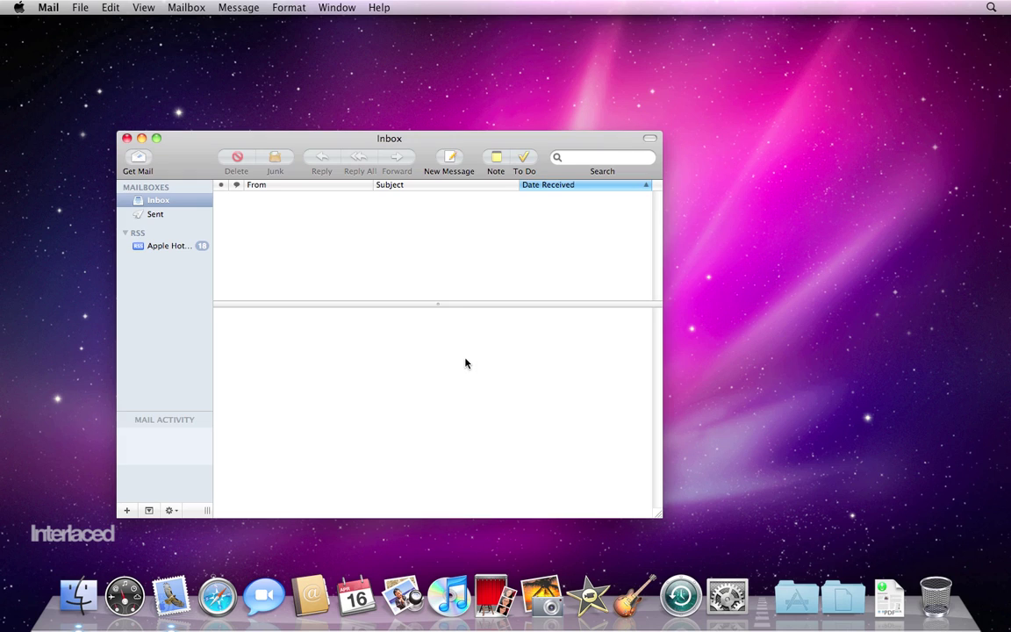
# - Move the Inbox window up and to the right while the Gmail account finishes creating
pyautogui.moveTo(298, 141); pyautogui.dragTo(441, 27)
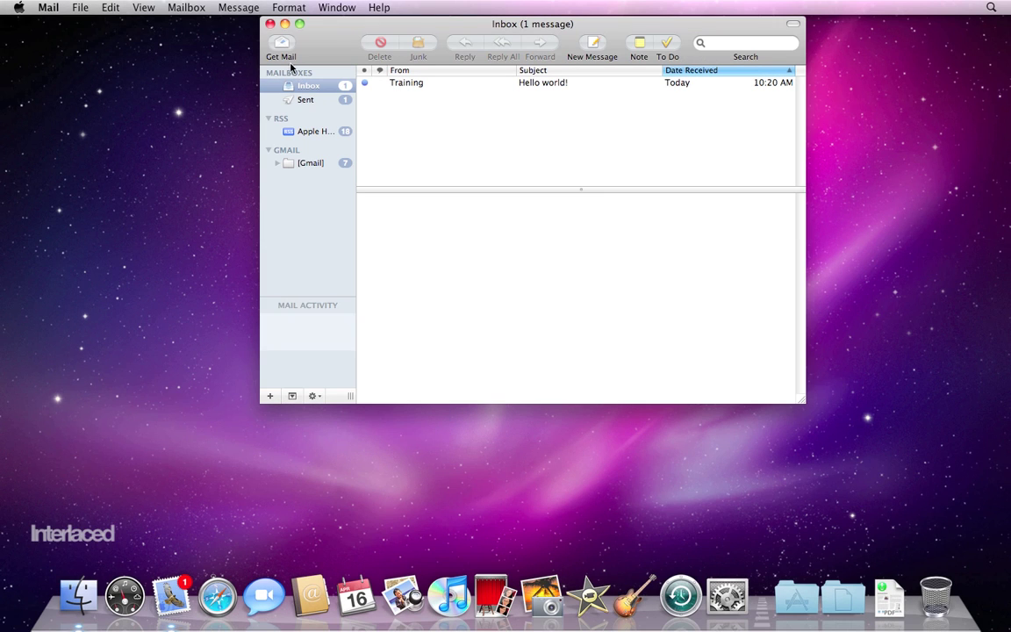
# - Close the Mail inbox and search Google in Safari for 'san.rr.com incoming mail server'
pyautogui.click(270, 24)
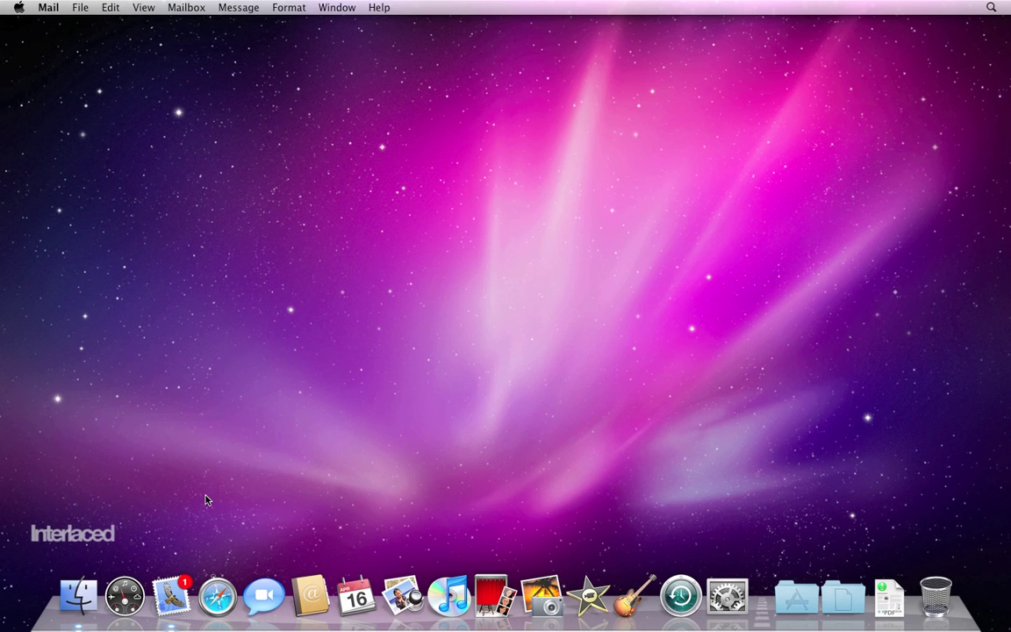
pyautogui.click(217, 594)
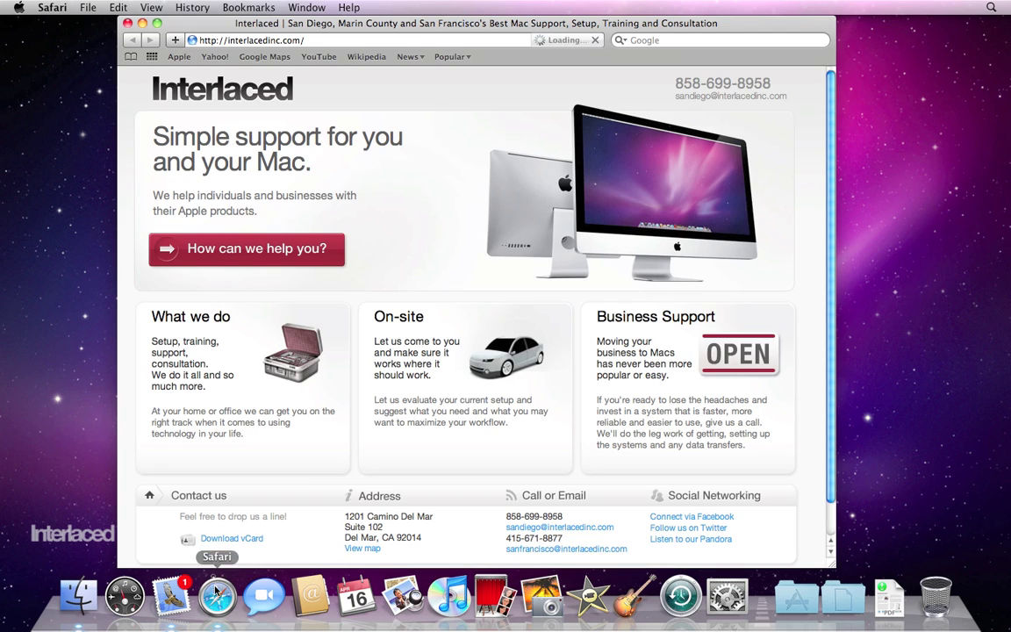
pyautogui.click(671, 41)
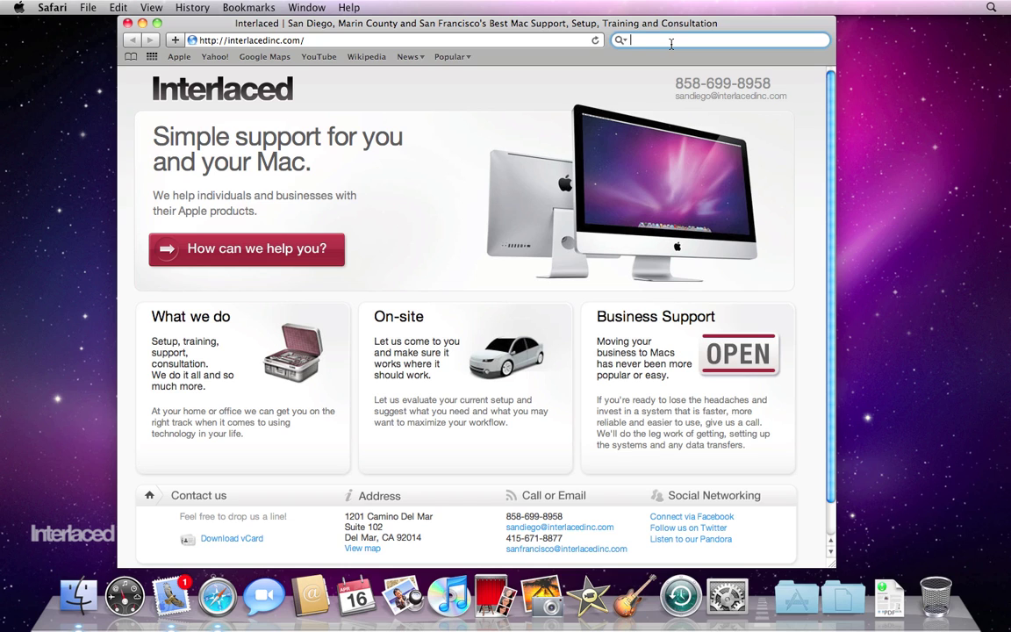
pyautogui.write('san.rr.com')
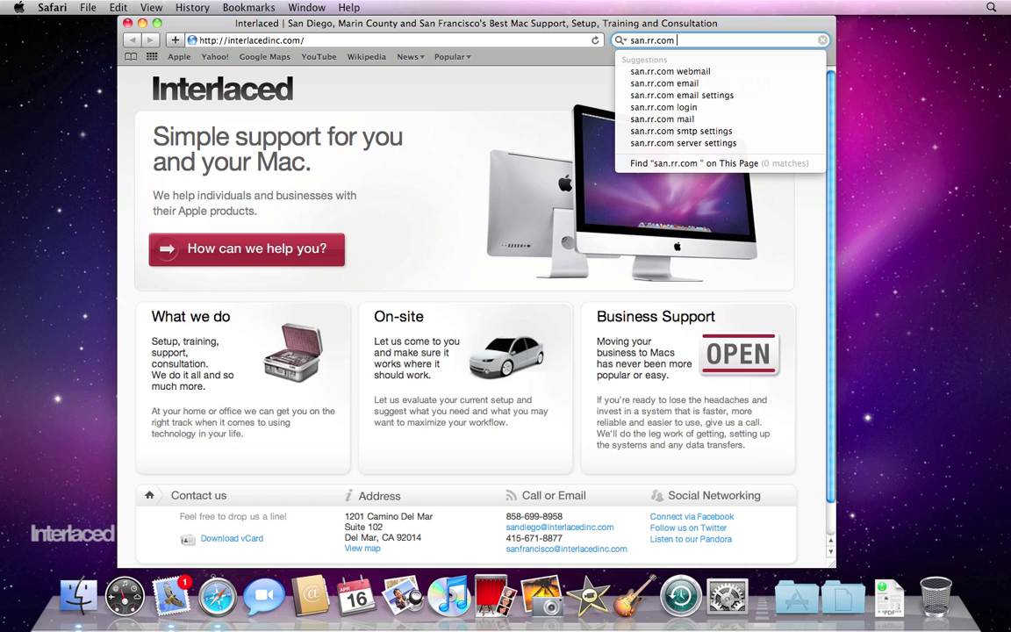
pyautogui.write(' incoming ')
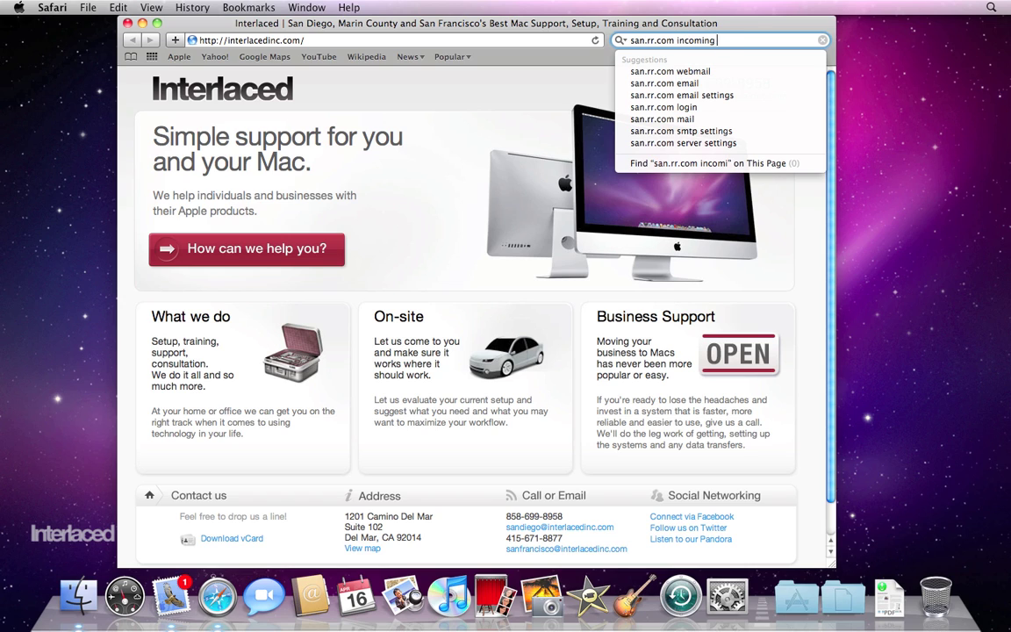
pyautogui.write('mail server')
pyautogui.press('Return')
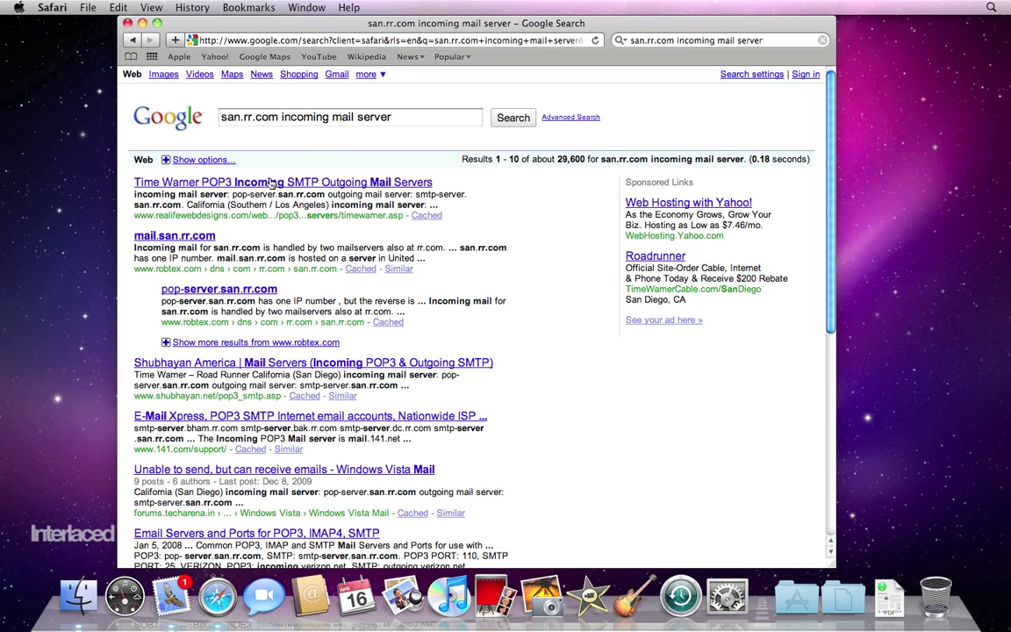
# - Open the Time Warner POP3 mail server list and scroll to the California entries
pyautogui.click(260, 188)
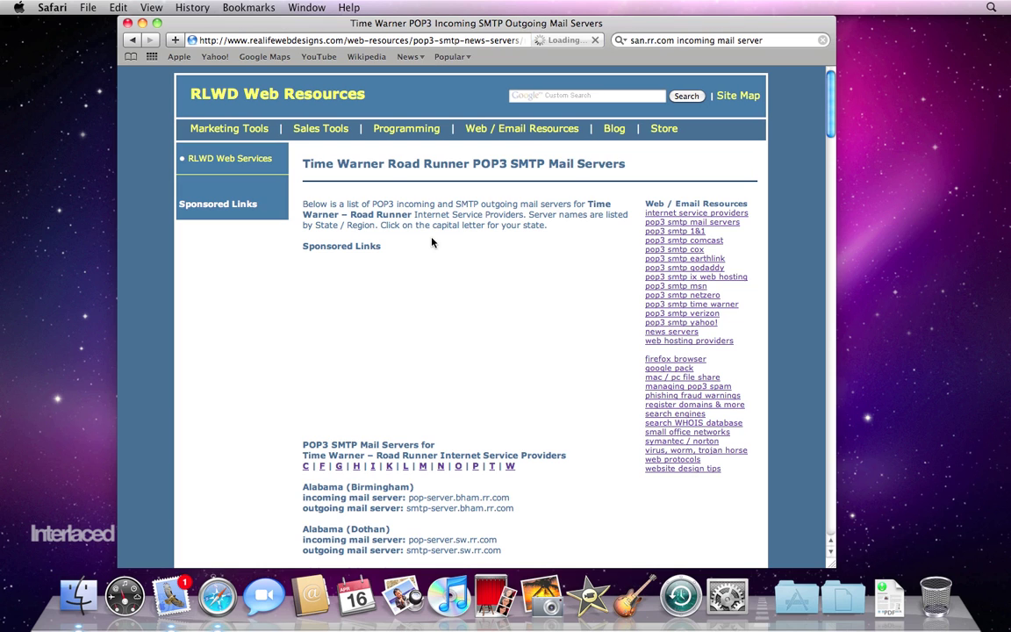
pyautogui.scroll(-8, 569, 343)
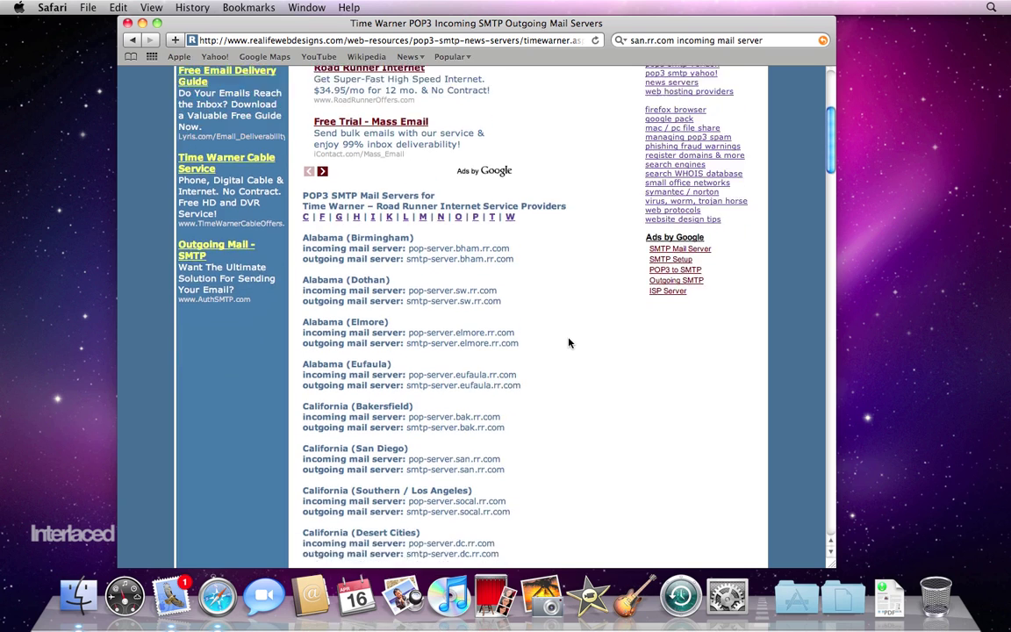
pyautogui.scroll(-10, 569, 343)
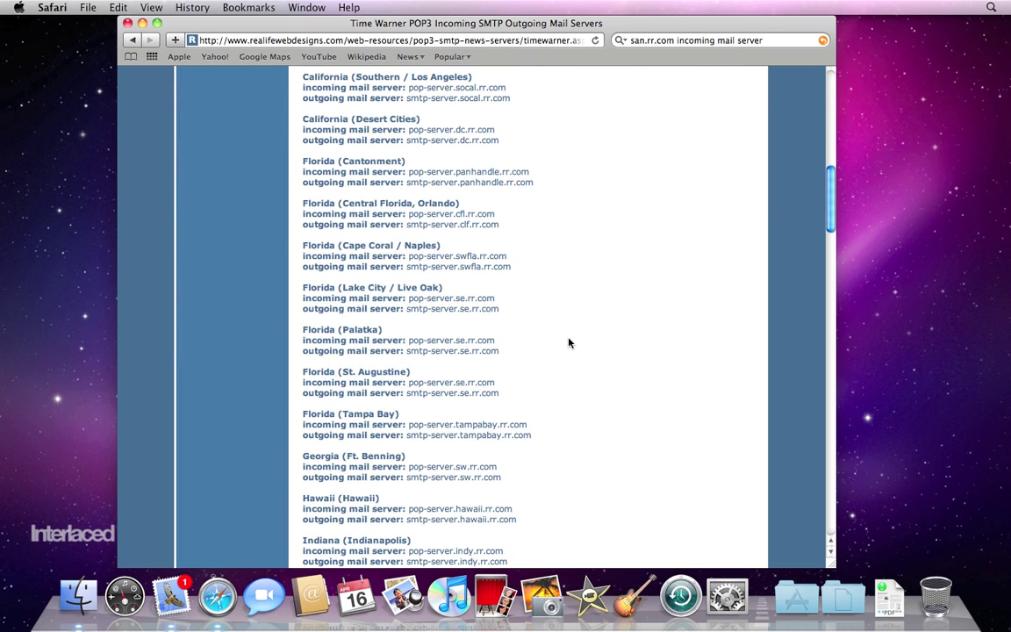
pyautogui.scroll(-13, 568, 344)
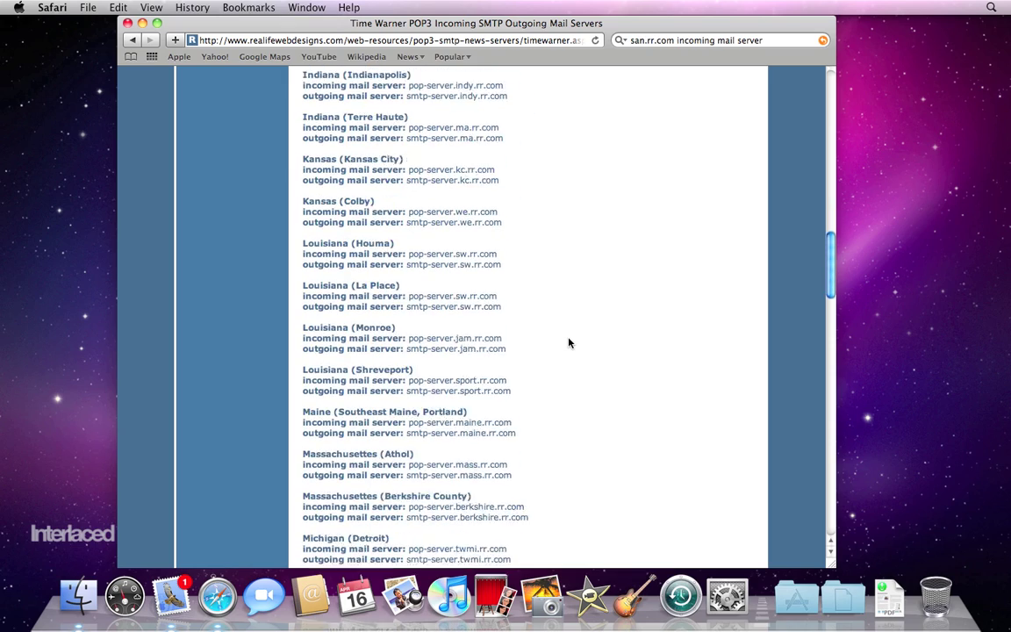
pyautogui.scroll(-14, 568, 344)
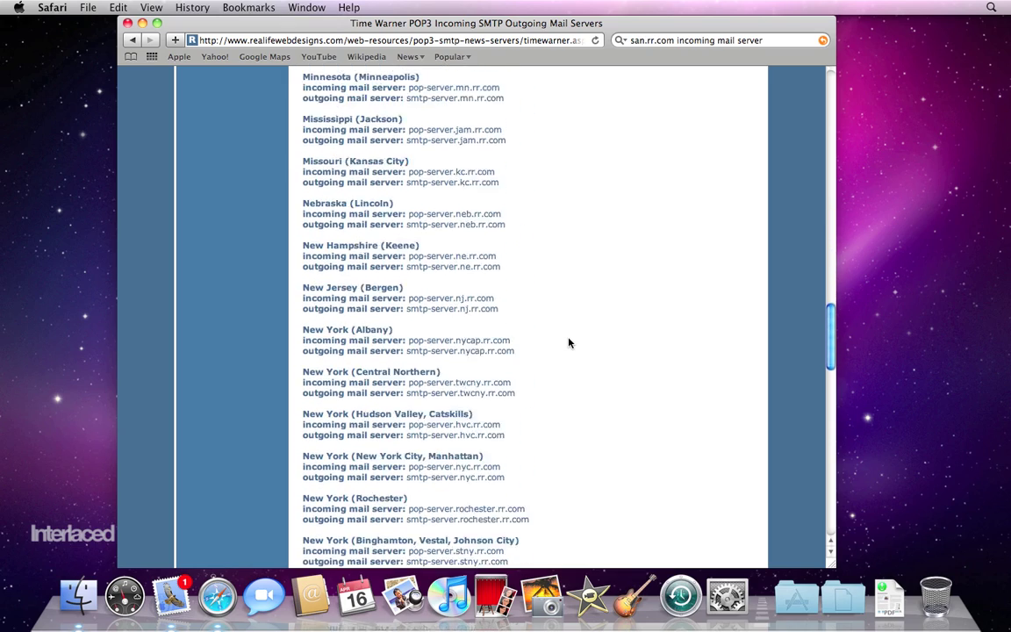
pyautogui.scroll(-20, 569, 343)
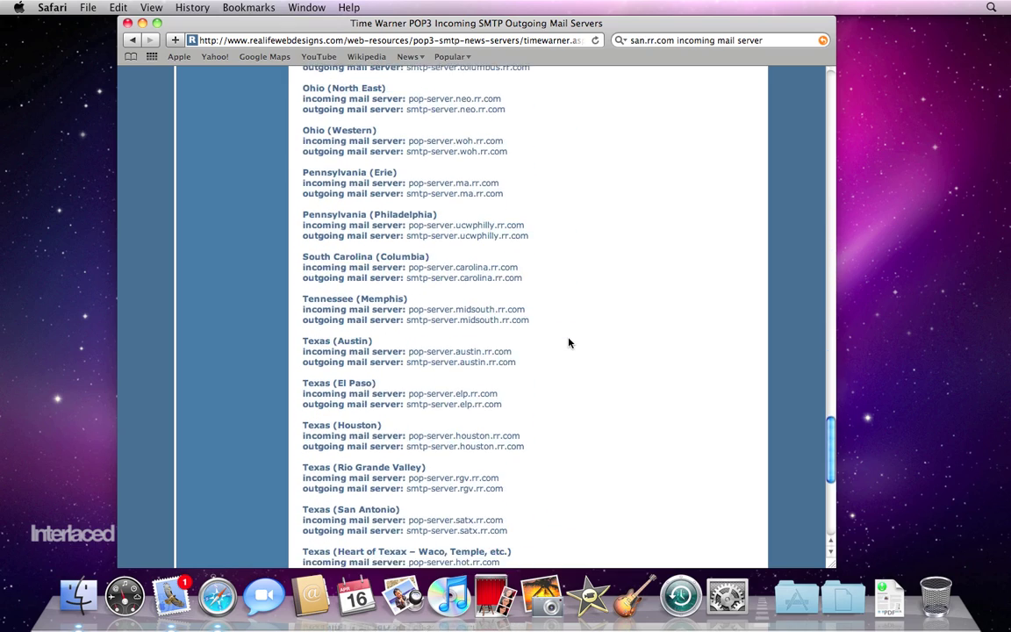
pyautogui.scroll(-6, 569, 343)
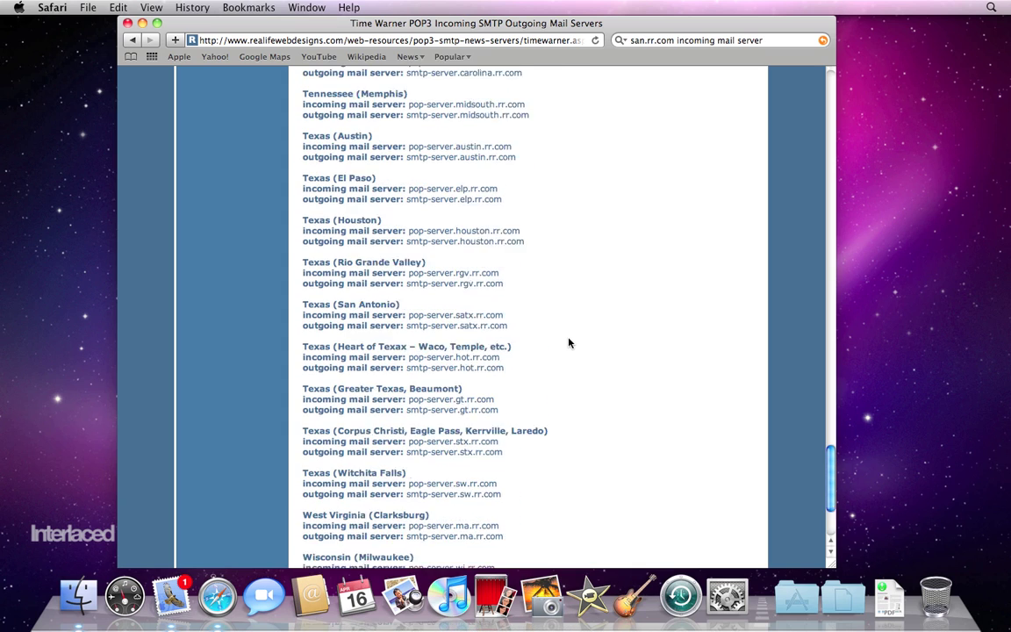
pyautogui.scroll(7, 569, 343)
pyautogui.scroll(20, 569, 343)
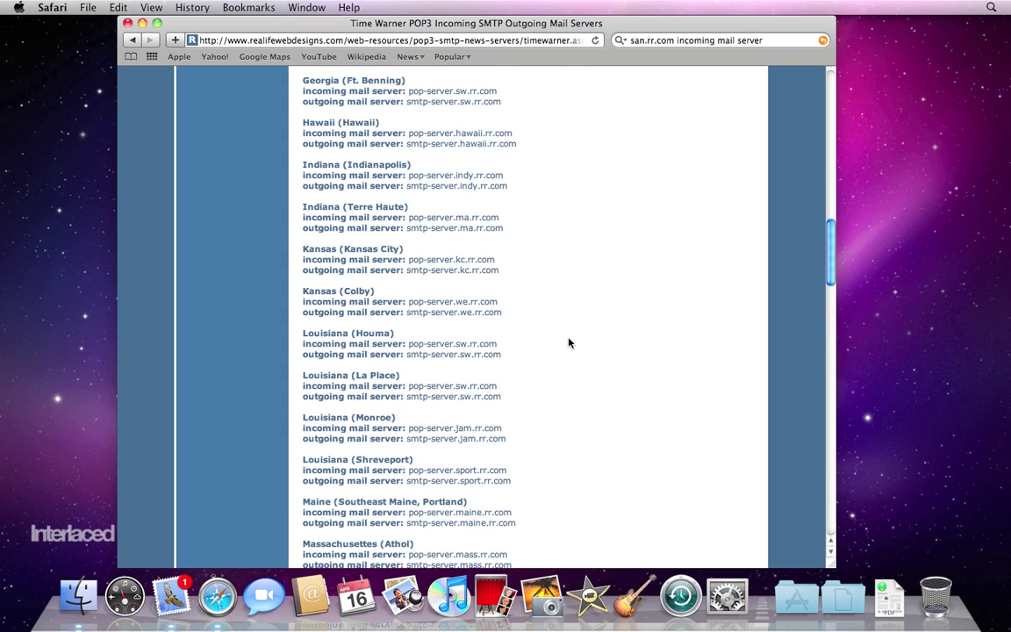
pyautogui.scroll(15, 569, 344)
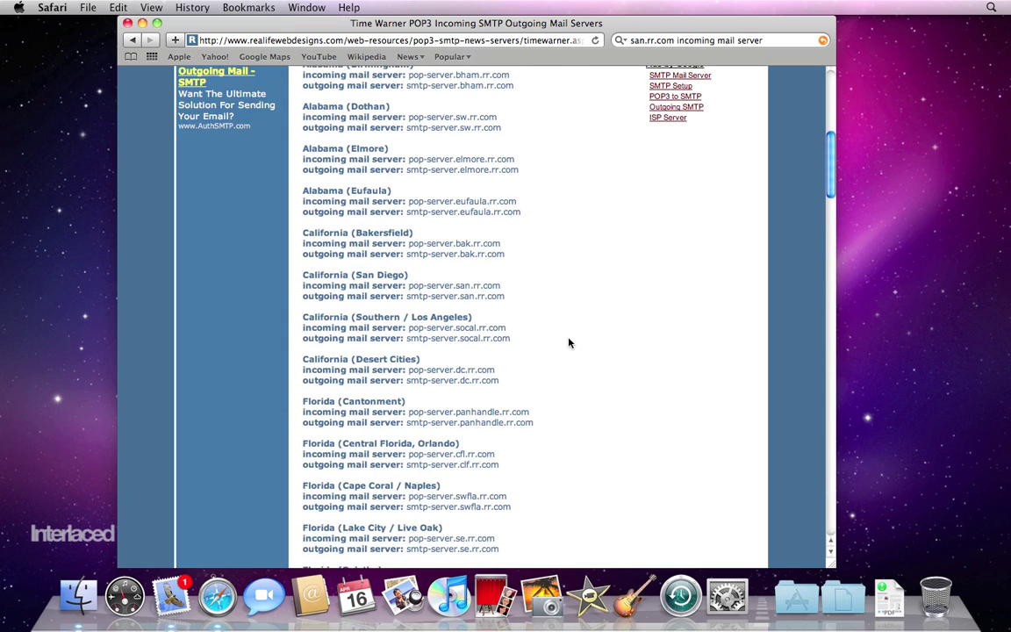
pyautogui.scroll(-1, 568, 343)
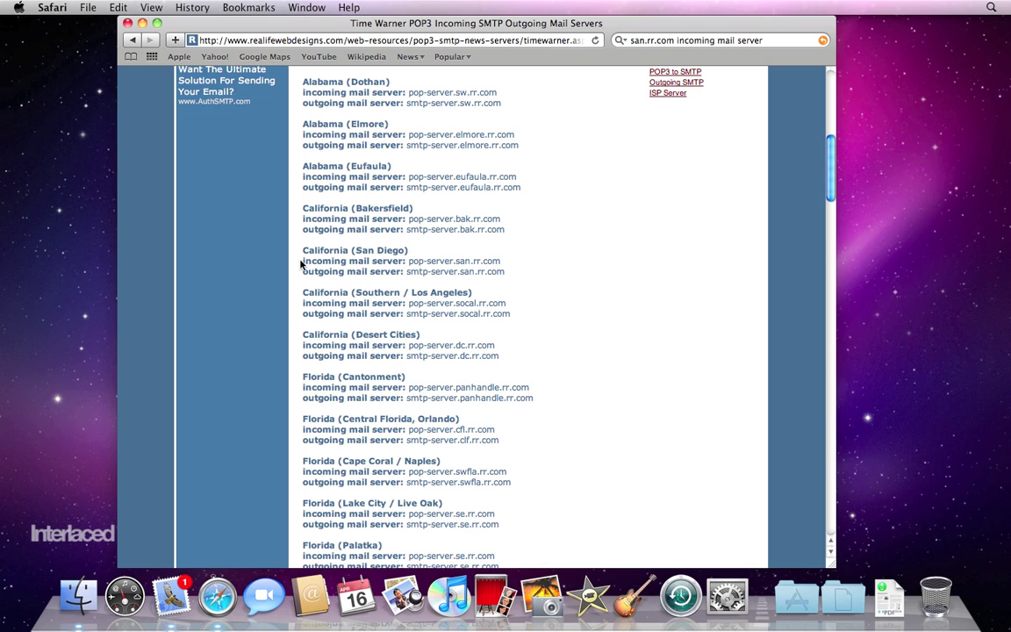
pyautogui.moveTo(274, 240); pyautogui.dragTo(470, 280)
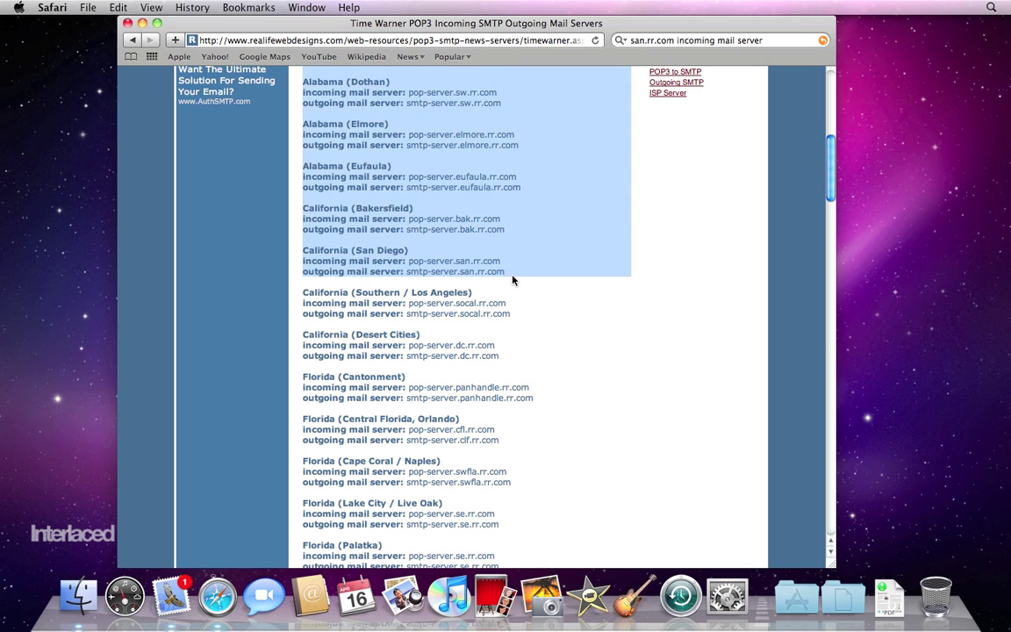
pyautogui.click(510, 279)
pyautogui.moveTo(506, 272); pyautogui.dragTo(303, 263)
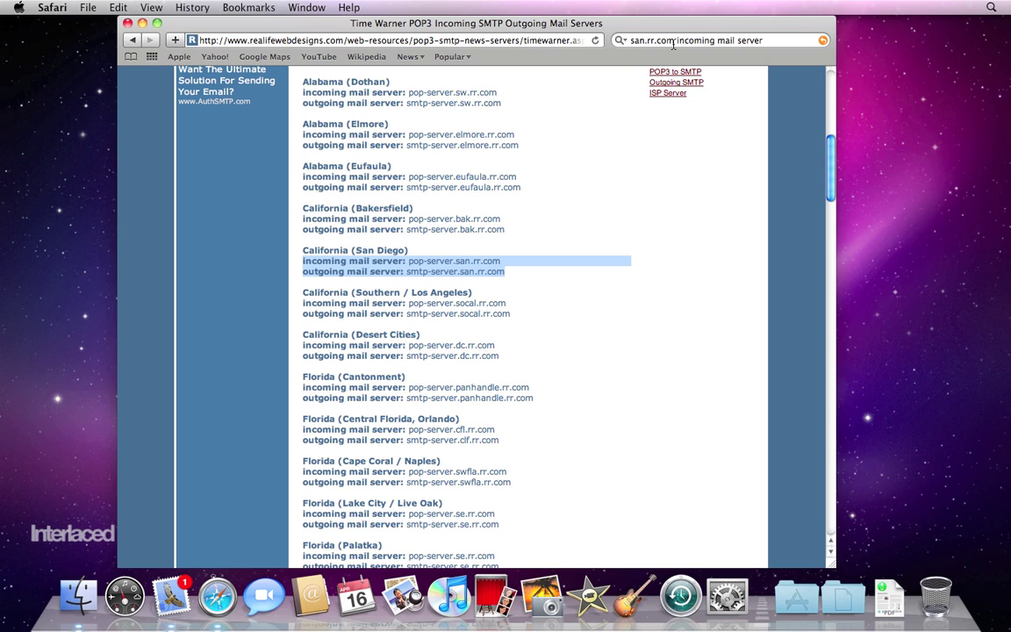
pyautogui.moveTo(673, 40); pyautogui.dragTo(617, 41)
# - Replace san.rr.com with comcast and search for 'comcast incoming mail server'
pyautogui.press('BackSpace')
pyautogui.write('com')
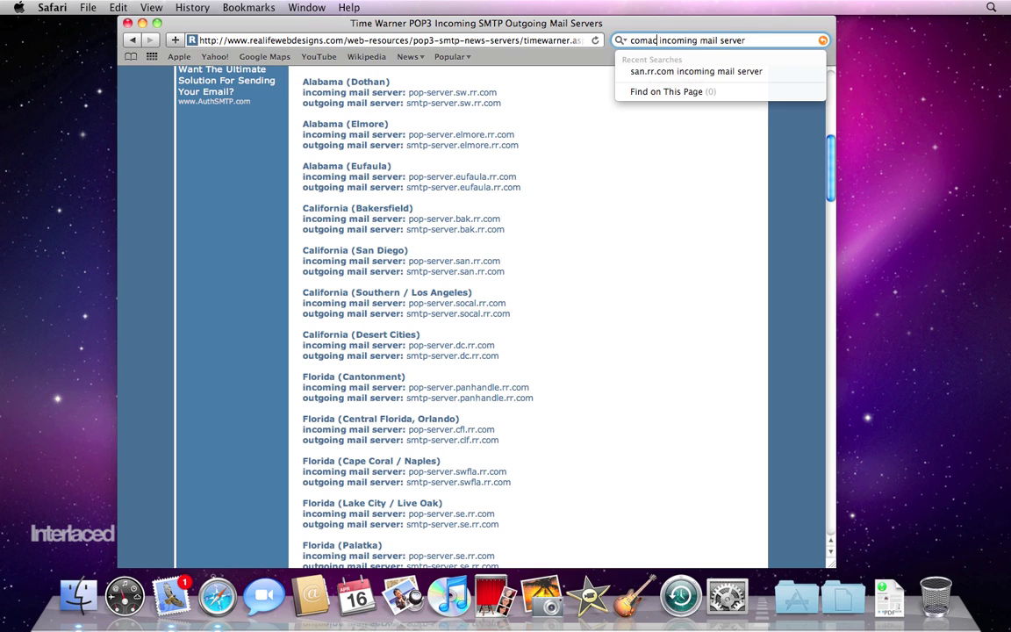
pyautogui.write('cast')
pyautogui.press('Return')
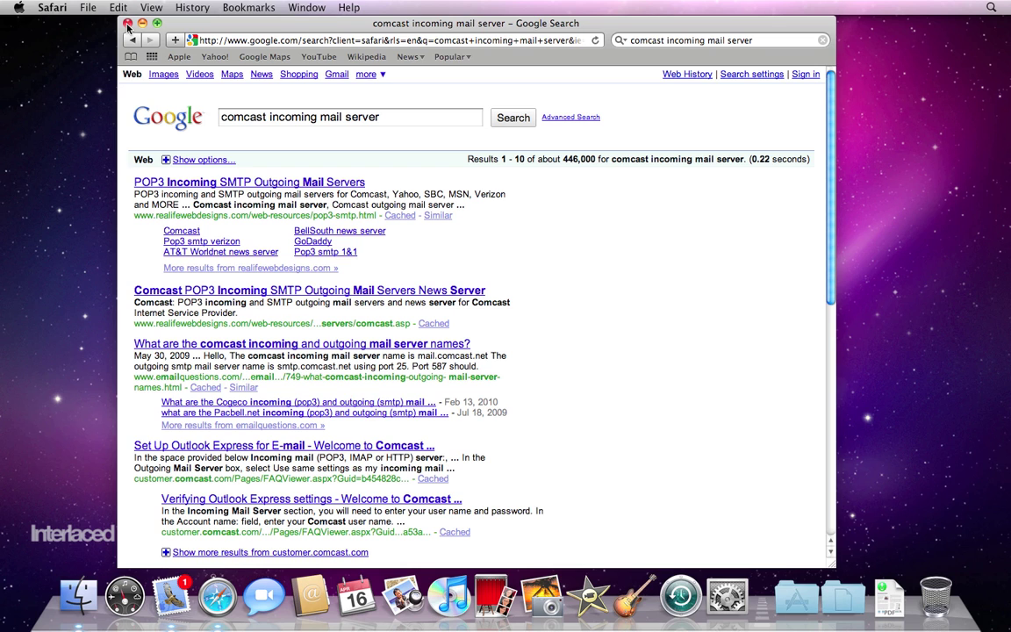
# - Close Safari and enter pop-server.san.rr.com as the Mail account's incoming mail server
pyautogui.click(128, 25)
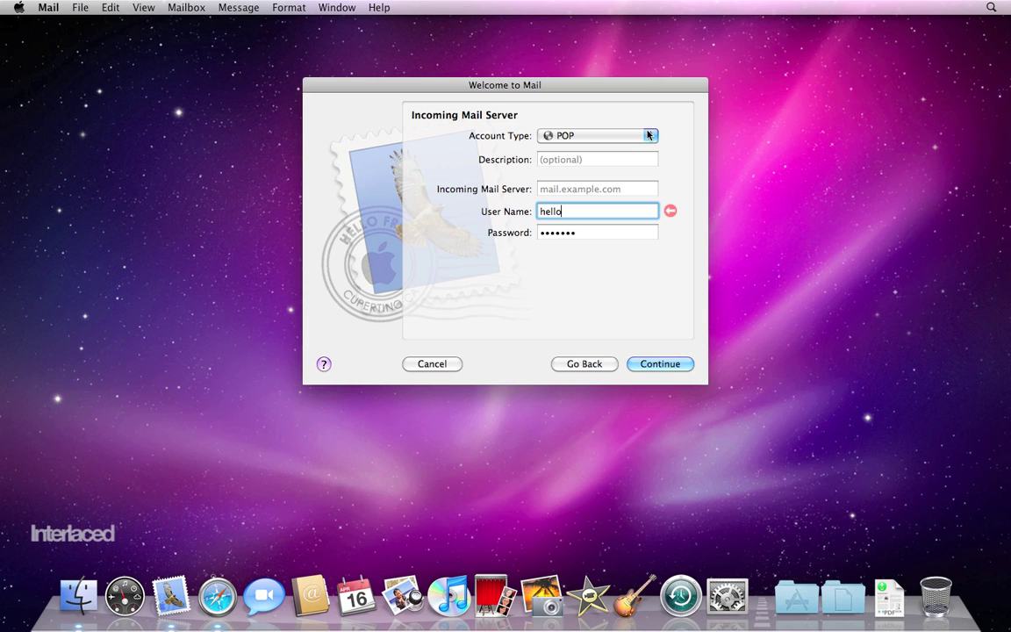
pyautogui.click(574, 189)
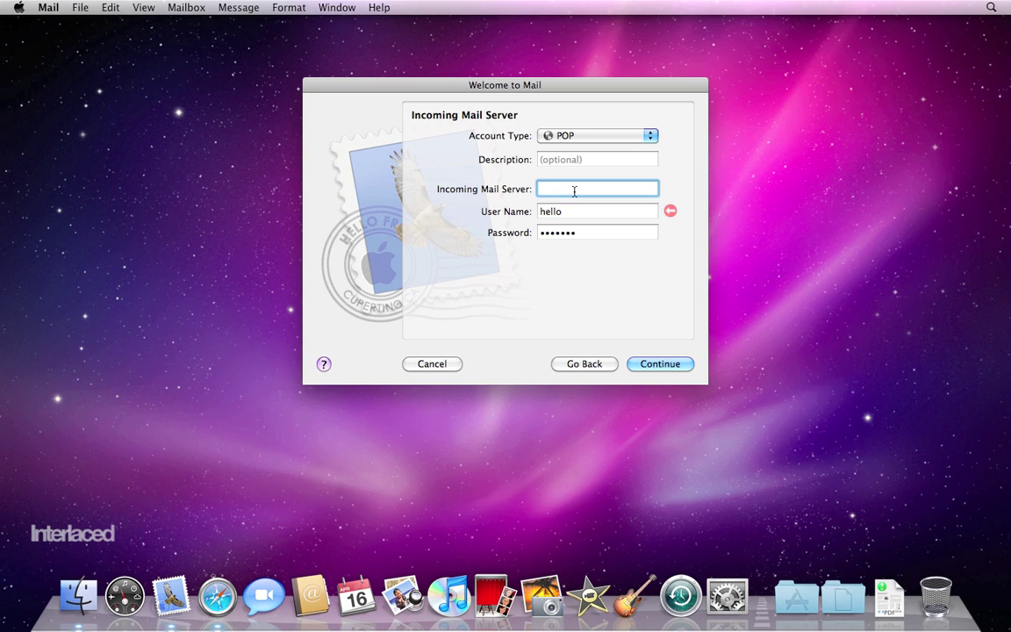
pyautogui.write('san.rr.com')
pyautogui.click(540, 188)
pyautogui.write('pop-server.')
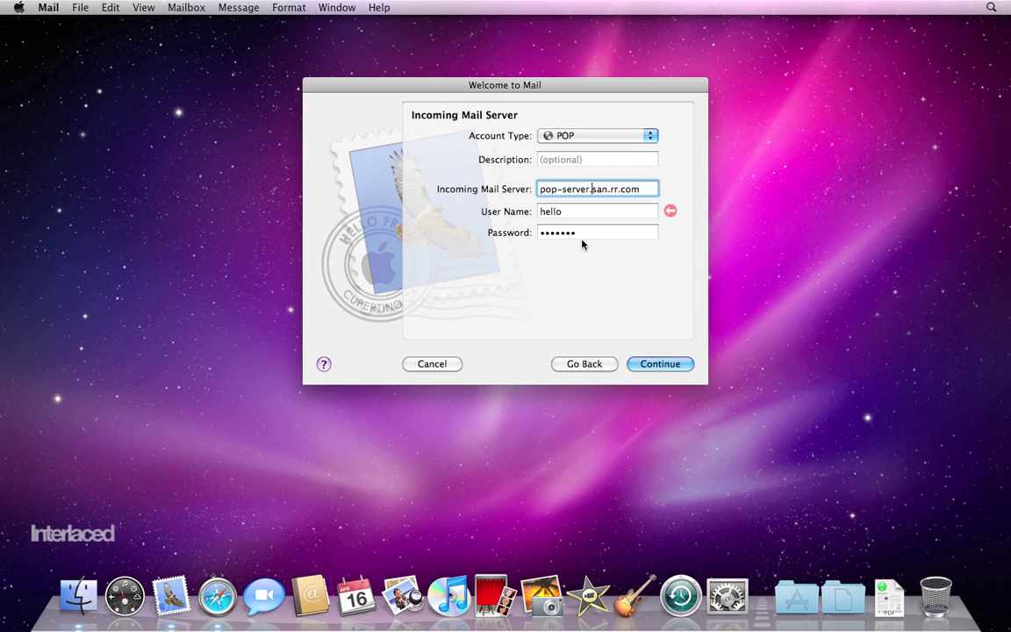
# - Keep POP as the account type, then close the setup assistant and quit Mail
pyautogui.click(619, 137)
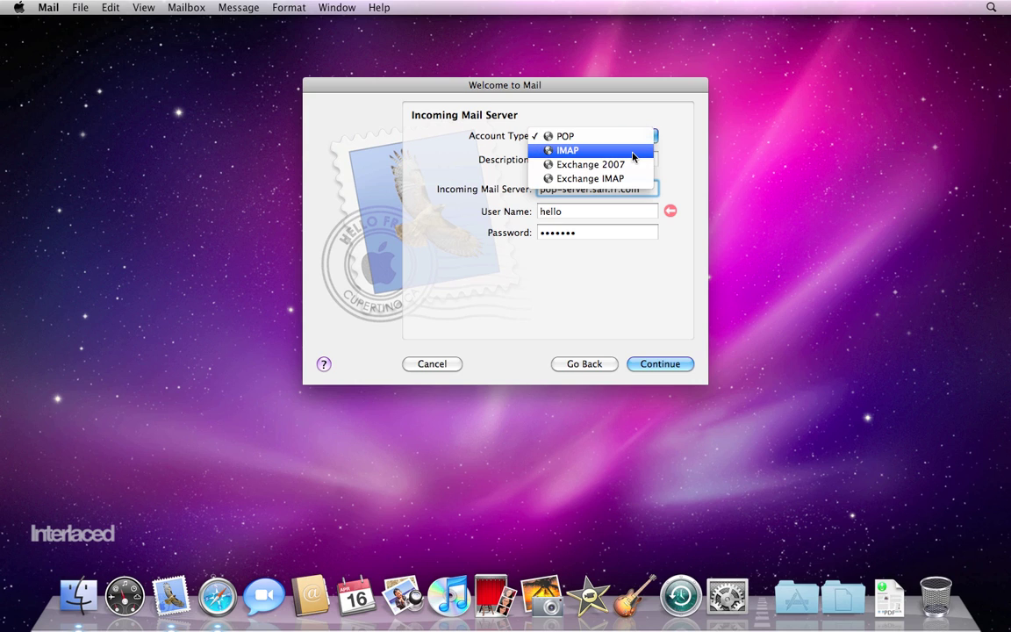
pyautogui.click(667, 166)
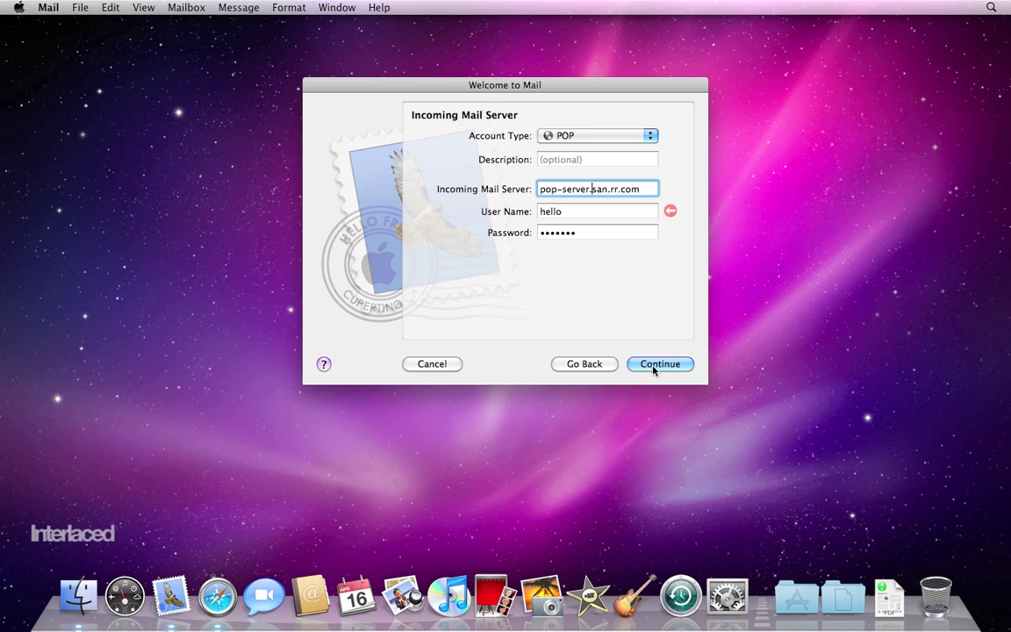
pyautogui.click(592, 188)
pyautogui.click(432, 364)
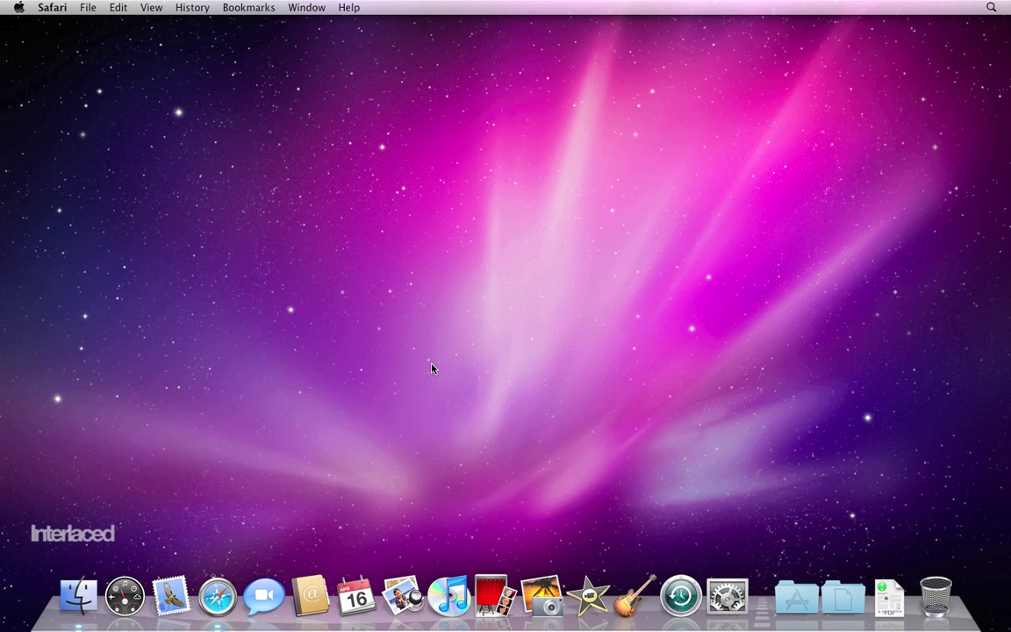